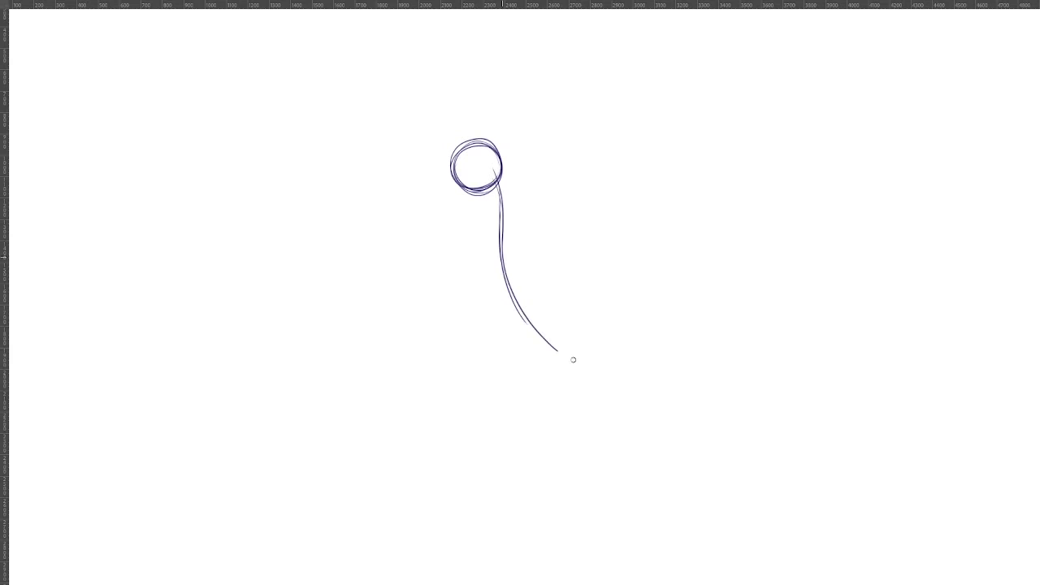
Sketch the curved neck and spine line down from the head circle, and loosely draw a tilted body oval around its lower half.
drag(504, 268, 573, 354)
drag(517, 305, 577, 357)
mouse_move(495, 173)
mouse_down()
mouse_move(499, 273)
mouse_move(533, 330)
mouse_up()
drag(504, 293, 564, 352)
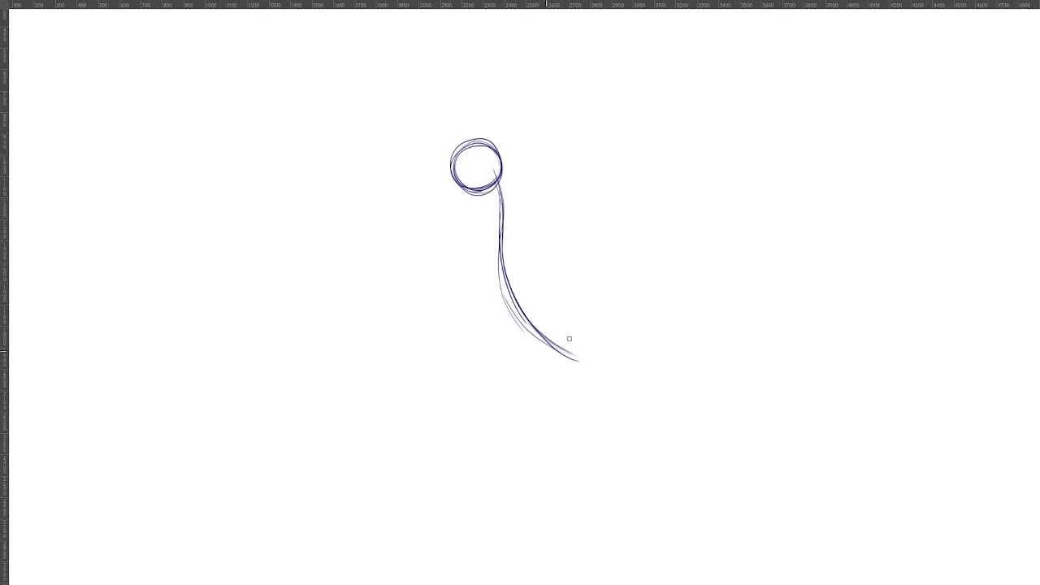
mouse_move(484, 280)
mouse_down()
mouse_move(520, 357)
mouse_move(544, 363)
mouse_move(572, 290)
mouse_up()
mouse_move(520, 253)
mouse_down()
mouse_move(572, 284)
mouse_move(520, 254)
mouse_move(580, 325)
mouse_move(519, 254)
mouse_up()
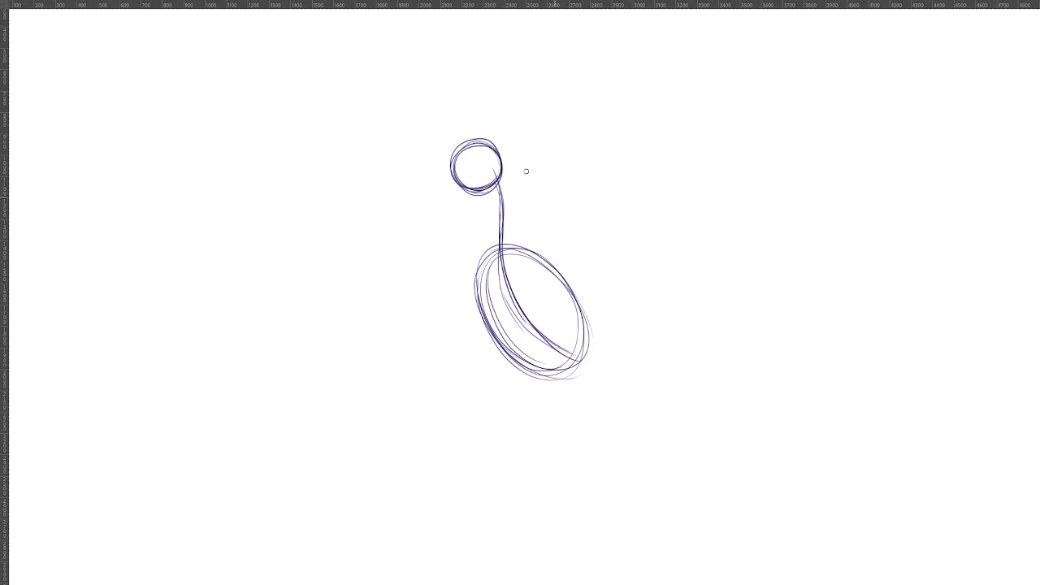
Sketch the neck contour from the head circle into the body oval and erase most of the spine line inside the body.
drag(501, 172, 473, 275)
mouse_move(492, 230)
mouse_down()
mouse_move(480, 333)
mouse_move(578, 276)
mouse_move(564, 243)
mouse_up()
key(ctrl+z)
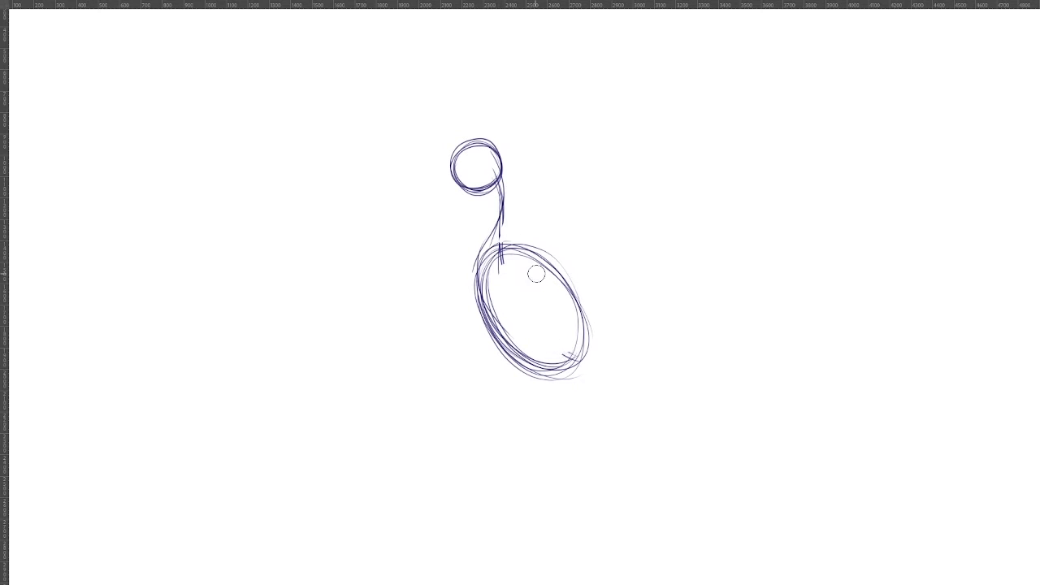
mouse_move(506, 167)
mouse_down()
mouse_move(477, 307)
mouse_move(576, 347)
mouse_up()
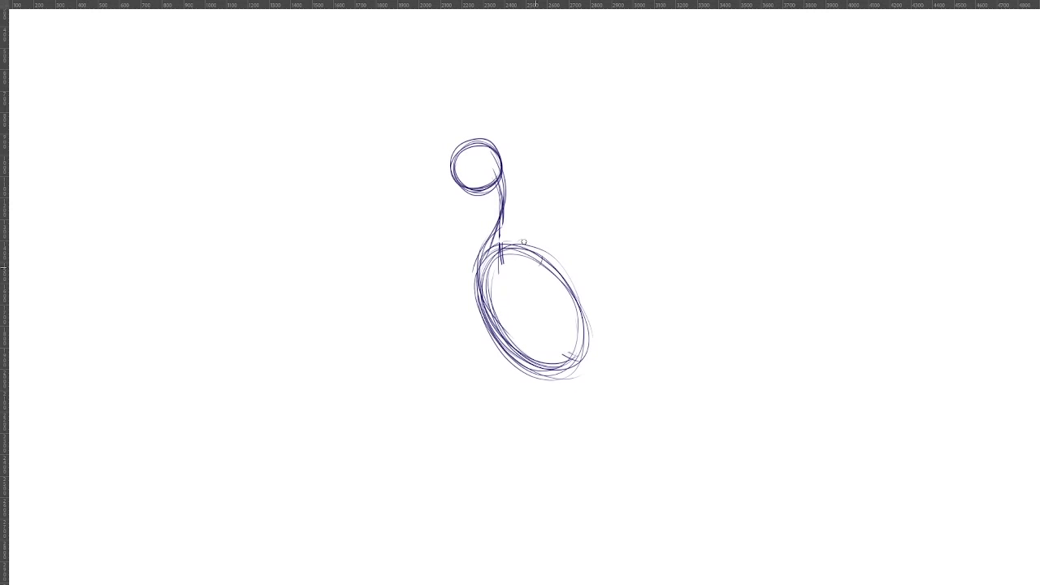
Sketch shoulder circles on the upper body oval and hip circles at its lower end to mark the limb joints.
mouse_move(526, 241)
mouse_down()
mouse_move(543, 261)
mouse_move(520, 244)
mouse_move(531, 272)
mouse_up()
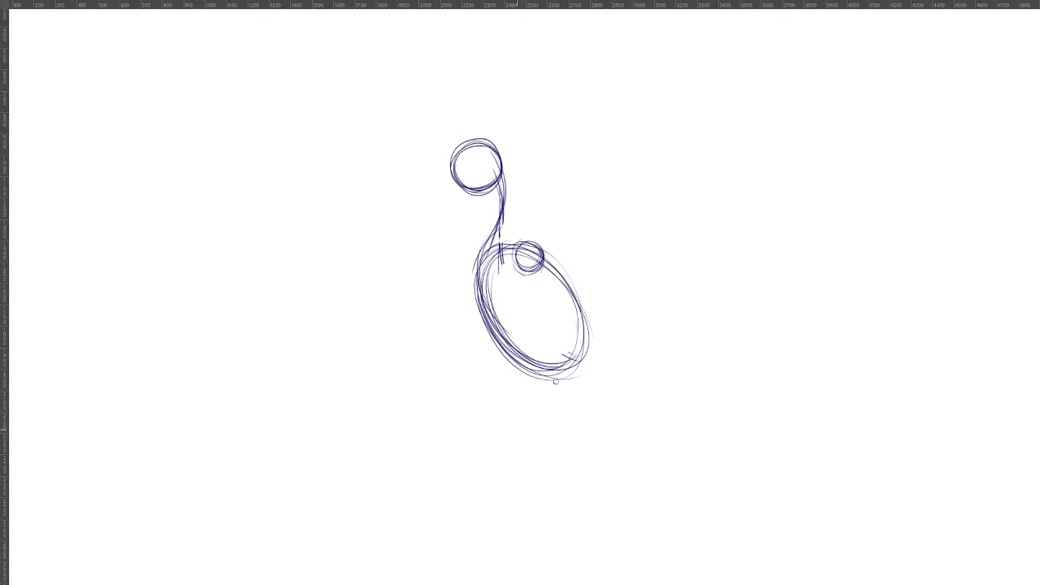
mouse_move(559, 373)
mouse_down()
mouse_move(571, 376)
mouse_move(553, 348)
mouse_move(579, 362)
mouse_move(569, 354)
mouse_move(541, 376)
mouse_move(507, 353)
mouse_move(529, 377)
mouse_up()
mouse_move(480, 261)
mouse_down()
mouse_move(468, 253)
mouse_move(476, 277)
mouse_move(477, 256)
mouse_up()
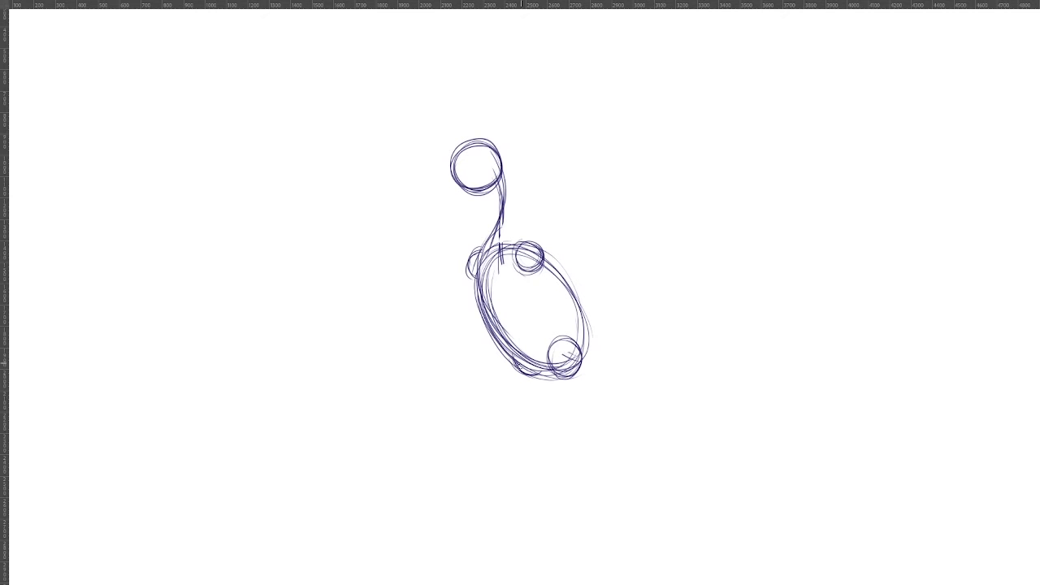
mouse_move(475, 252)
mouse_down()
mouse_move(475, 281)
mouse_move(476, 253)
mouse_up()
Sketch both raised wings from the shoulder circles, with straight segmented leading edges and long curved trailing edges.
drag(526, 249, 567, 178)
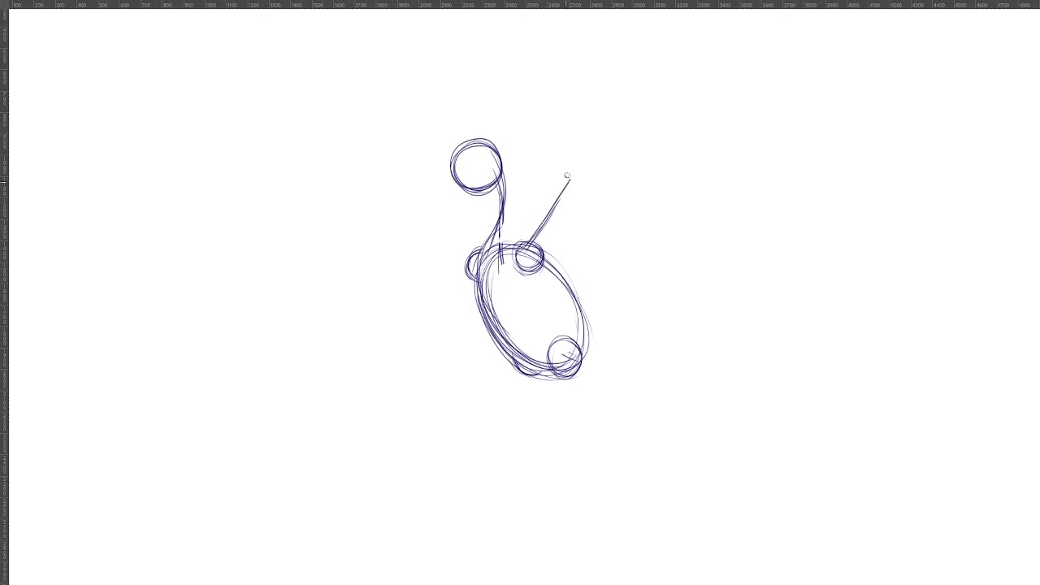
mouse_move(526, 247)
mouse_down()
mouse_move(571, 180)
mouse_move(642, 126)
mouse_up()
mouse_move(572, 177)
mouse_down()
mouse_move(641, 126)
mouse_move(713, 127)
mouse_move(714, 167)
mouse_up()
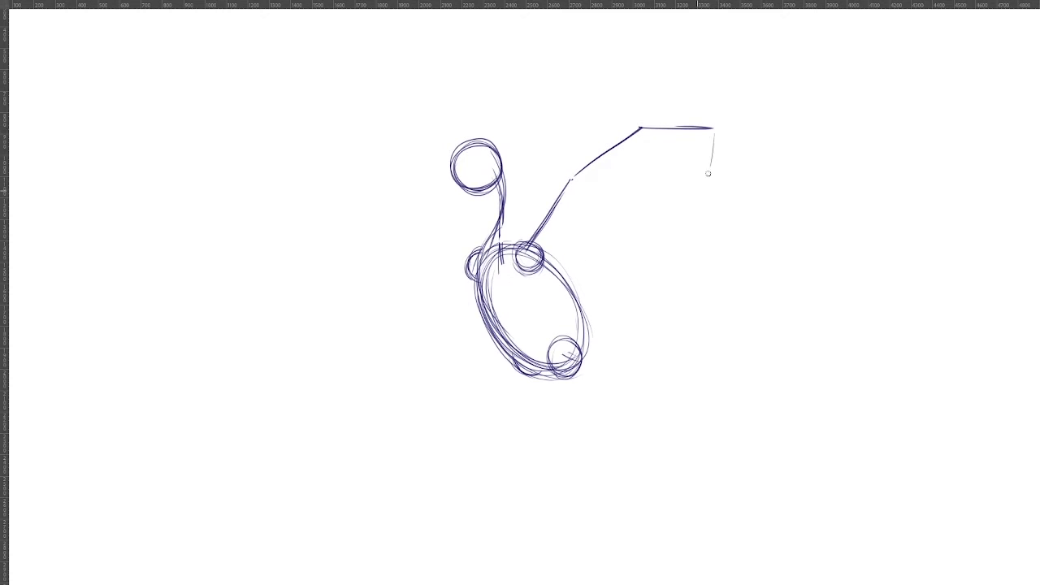
drag(713, 128, 674, 227)
drag(713, 154, 673, 230)
mouse_move(713, 167)
mouse_down()
mouse_move(674, 227)
mouse_move(571, 280)
mouse_move(658, 250)
mouse_up()
drag(546, 286, 679, 218)
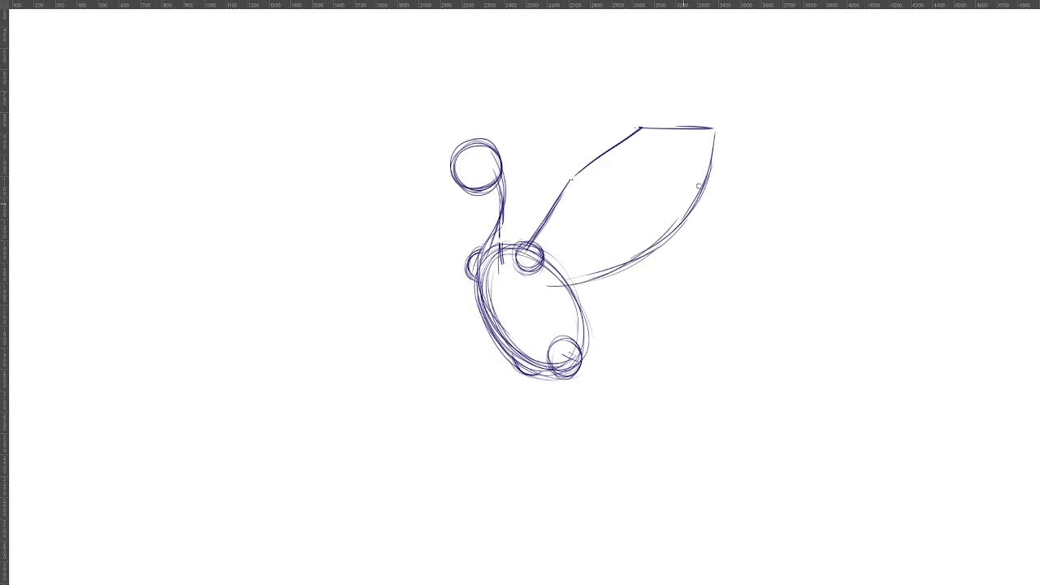
mouse_move(715, 131)
mouse_down()
mouse_move(657, 246)
mouse_move(618, 266)
mouse_up()
mouse_move(469, 252)
mouse_down()
mouse_move(389, 140)
mouse_move(328, 115)
mouse_move(339, 223)
mouse_move(395, 278)
mouse_move(468, 290)
mouse_up()
drag(330, 117, 351, 245)
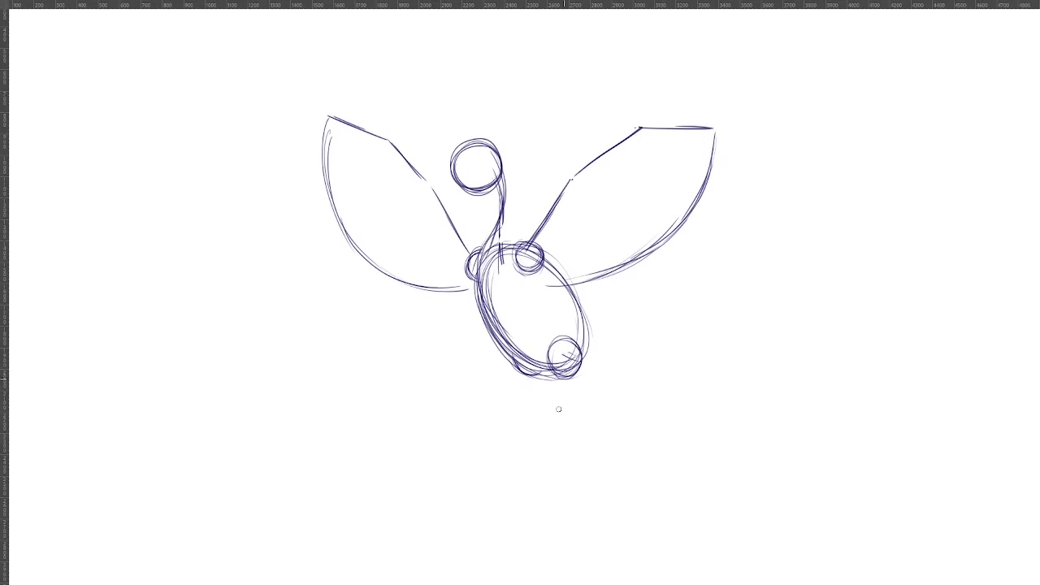
Sketch both legs from the hips, one standing and one raised forward, each ending in a triangular foot.
mouse_move(564, 367)
mouse_down()
mouse_move(573, 415)
mouse_move(537, 434)
mouse_move(585, 419)
mouse_up()
mouse_move(586, 416)
mouse_down()
mouse_move(528, 419)
mouse_move(541, 433)
mouse_up()
drag(473, 342, 514, 363)
mouse_move(441, 337)
mouse_down()
mouse_move(469, 349)
mouse_move(445, 313)
mouse_up()
mouse_move(466, 344)
mouse_down()
mouse_move(444, 313)
mouse_move(427, 330)
mouse_move(471, 349)
mouse_up()
drag(445, 302, 473, 351)
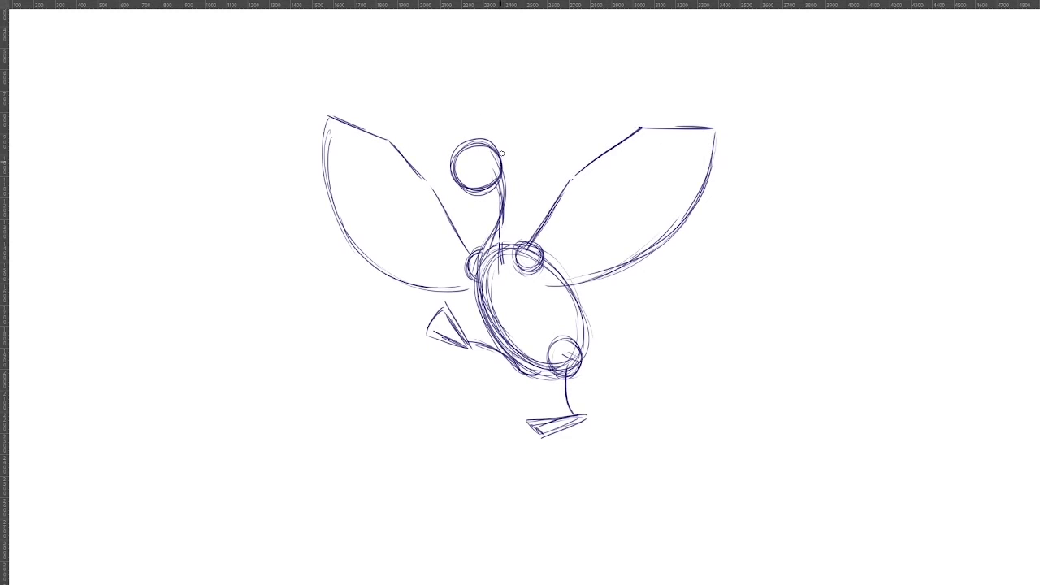
Add a small round eye to the head circle and sketch a wide-open pointed beak.
mouse_move(467, 152)
mouse_down()
mouse_move(497, 177)
mouse_move(481, 144)
mouse_move(498, 180)
mouse_up()
drag(486, 154, 488, 158)
mouse_move(460, 108)
mouse_down()
mouse_move(480, 140)
mouse_move(460, 161)
mouse_up()
mouse_move(431, 142)
mouse_down()
mouse_move(463, 162)
mouse_move(474, 150)
mouse_move(463, 164)
mouse_move(460, 110)
mouse_up()
drag(465, 147, 459, 110)
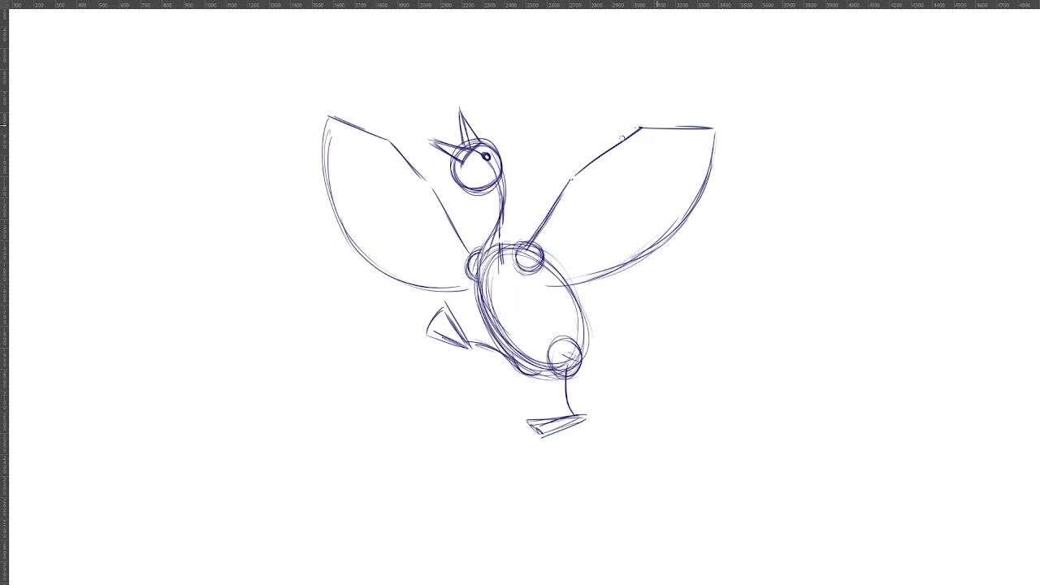
Add small pointed feathers at the wrist of each wing and sketch curved boundaries for the inner feather areas of both wings.
mouse_move(640, 130)
mouse_down()
mouse_move(668, 107)
mouse_move(650, 127)
mouse_move(671, 119)
mouse_move(648, 133)
mouse_move(722, 128)
mouse_move(705, 180)
mouse_up()
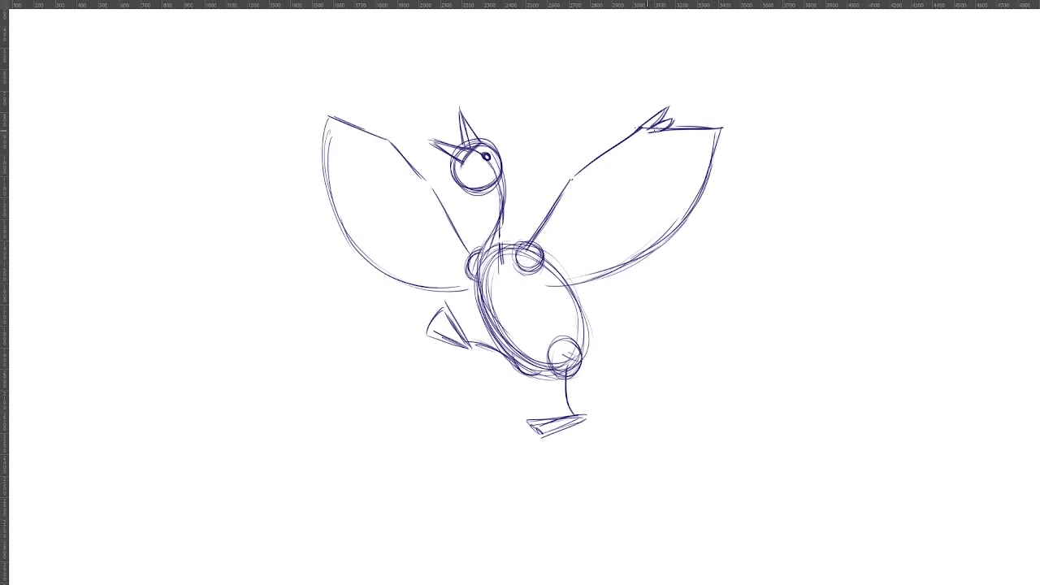
mouse_move(654, 132)
mouse_down()
mouse_move(641, 175)
mouse_move(585, 196)
mouse_up()
mouse_move(563, 248)
mouse_down()
mouse_move(592, 217)
mouse_move(553, 257)
mouse_up()
drag(571, 242, 580, 231)
drag(379, 123, 389, 143)
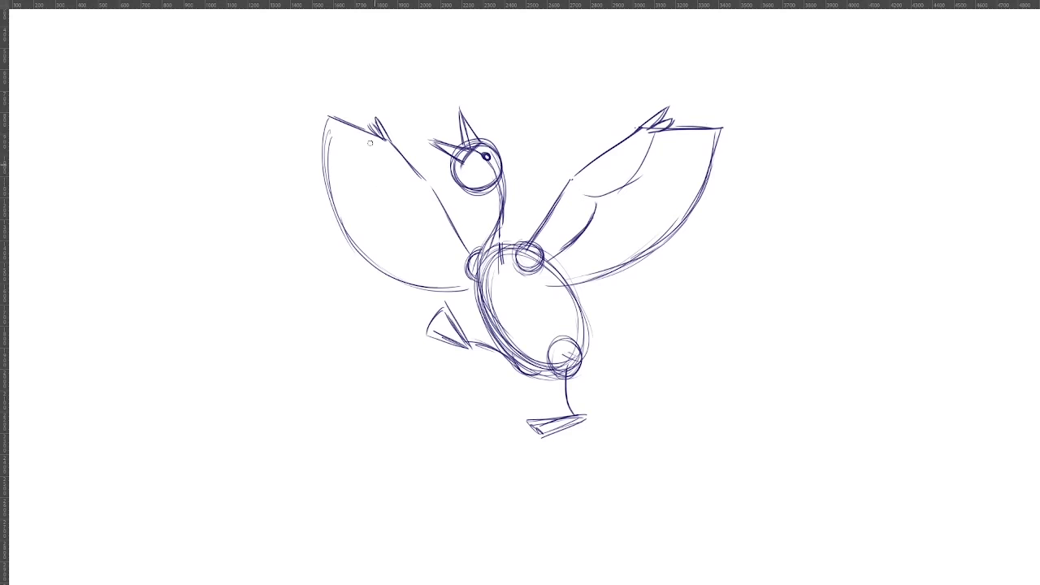
mouse_move(372, 150)
mouse_down()
mouse_move(385, 183)
mouse_move(418, 205)
mouse_move(417, 239)
mouse_up()
mouse_move(404, 203)
mouse_down()
mouse_move(423, 246)
mouse_move(449, 260)
mouse_move(418, 234)
mouse_move(456, 263)
mouse_up()
drag(582, 232, 595, 204)
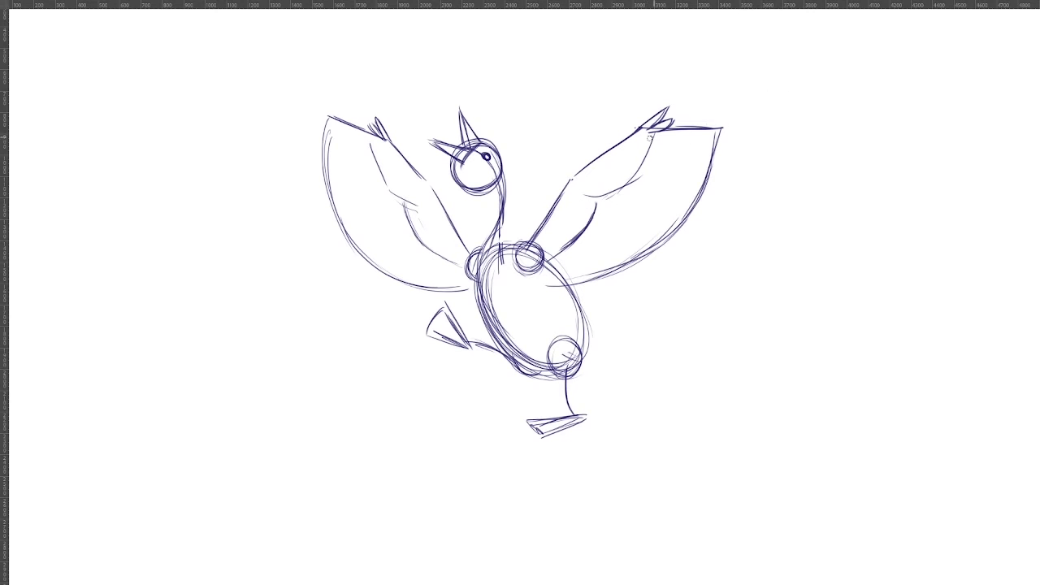
Draw long flight feathers with pointed tips along the outer edge of the right wing, working down toward the body.
drag(715, 138, 726, 129)
mouse_move(662, 144)
mouse_down()
mouse_move(719, 139)
mouse_move(722, 150)
mouse_move(675, 154)
mouse_move(713, 154)
mouse_move(712, 171)
mouse_move(645, 174)
mouse_up()
mouse_move(707, 183)
mouse_down()
mouse_move(635, 192)
mouse_move(643, 200)
mouse_move(630, 204)
mouse_up()
mouse_move(696, 204)
mouse_down()
mouse_move(692, 214)
mouse_move(638, 206)
mouse_move(672, 215)
mouse_up()
drag(608, 202, 679, 228)
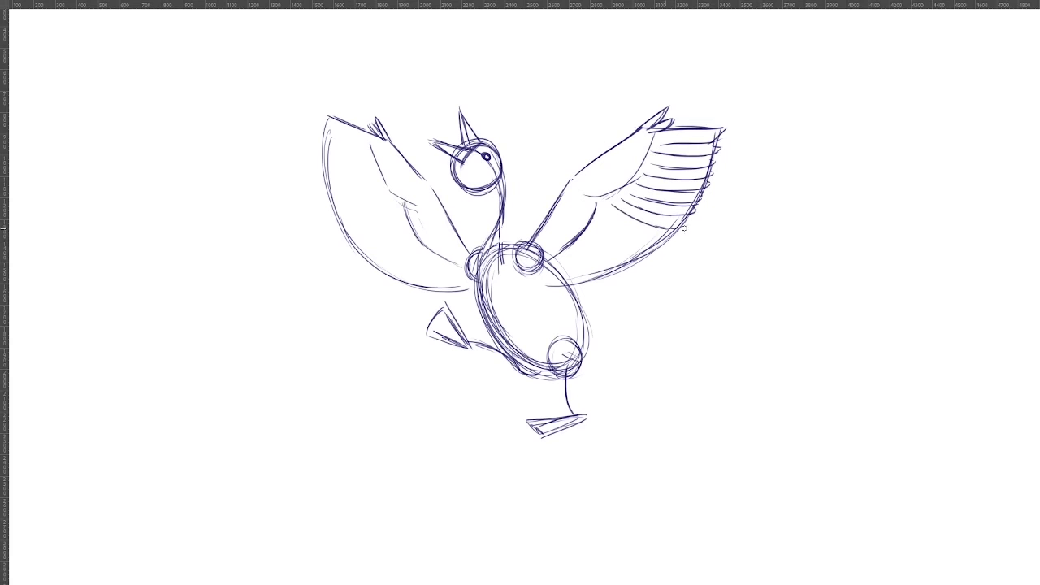
drag(601, 208, 678, 243)
mouse_move(599, 218)
mouse_down()
mouse_move(664, 254)
mouse_move(633, 257)
mouse_move(645, 261)
mouse_up()
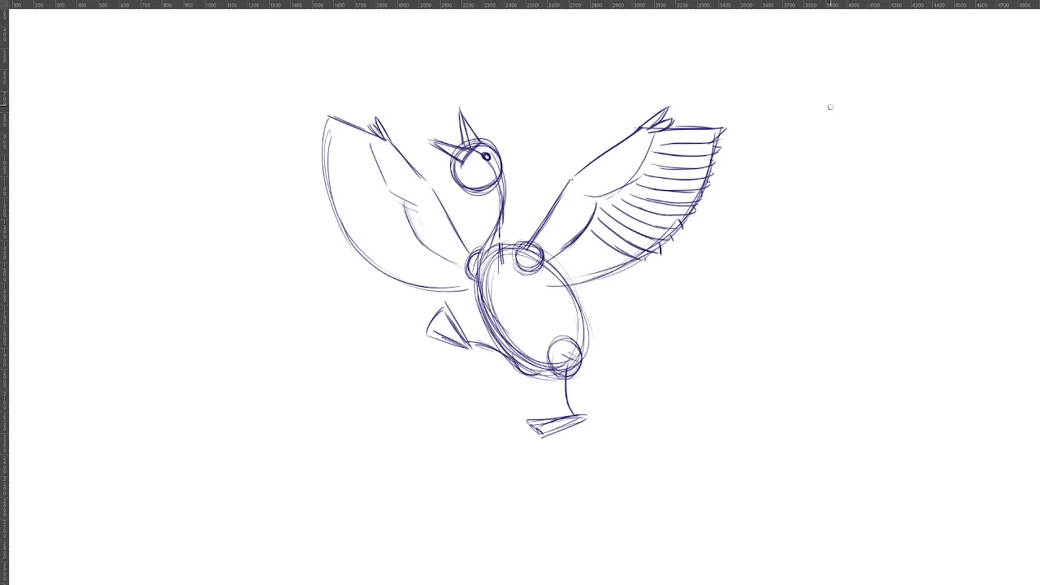
Sketch a single feather study beside the bird, with a rounded tip, ragged edges and a central shaft.
mouse_move(826, 114)
mouse_down()
mouse_move(844, 89)
mouse_move(858, 118)
mouse_move(826, 122)
mouse_move(827, 241)
mouse_up()
drag(861, 115, 835, 231)
drag(823, 130, 828, 150)
drag(824, 145, 830, 161)
drag(820, 159, 828, 191)
drag(826, 190, 826, 200)
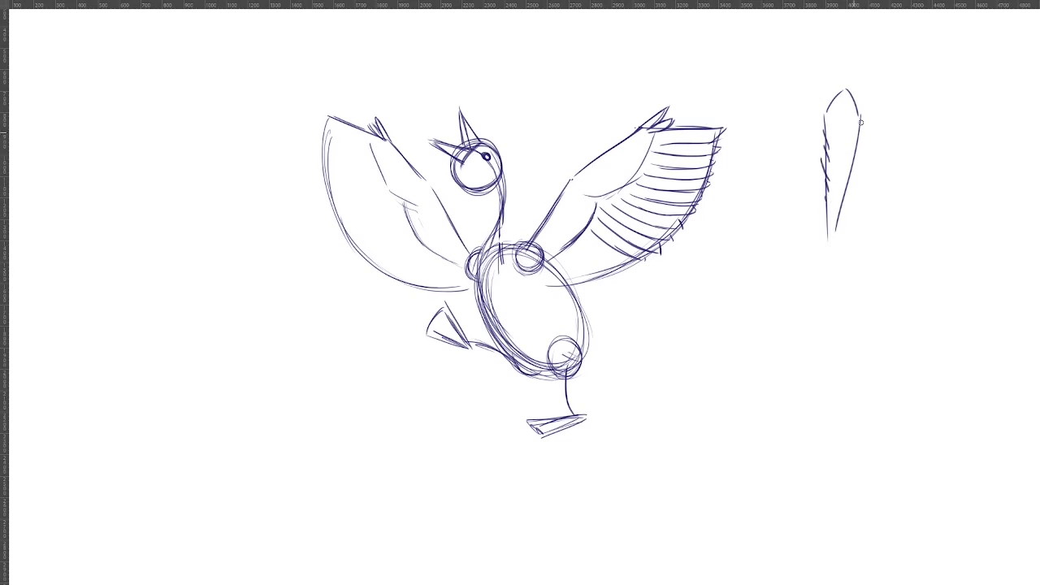
drag(861, 122, 849, 148)
drag(859, 140, 843, 198)
mouse_move(843, 124)
mouse_down()
mouse_move(833, 226)
mouse_move(849, 121)
mouse_up()
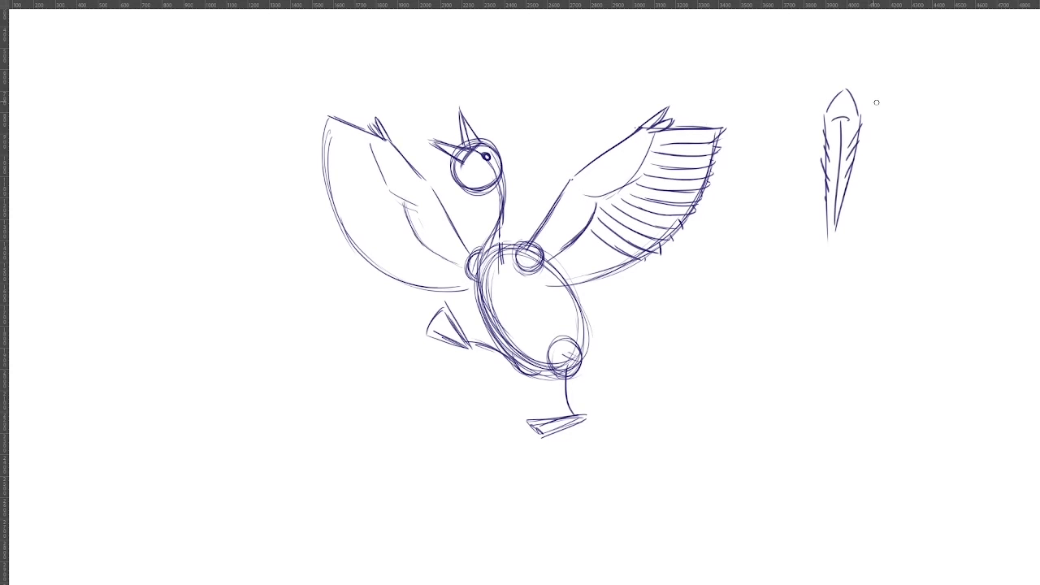
Sketch a narrow feather and a wide feather beside the first study, with a scalloped row above them.
mouse_move(886, 224)
mouse_down()
mouse_move(888, 110)
mouse_move(909, 95)
mouse_move(890, 244)
mouse_move(968, 106)
mouse_move(956, 255)
mouse_up()
mouse_move(959, 132)
mouse_down()
mouse_move(956, 239)
mouse_move(962, 199)
mouse_up()
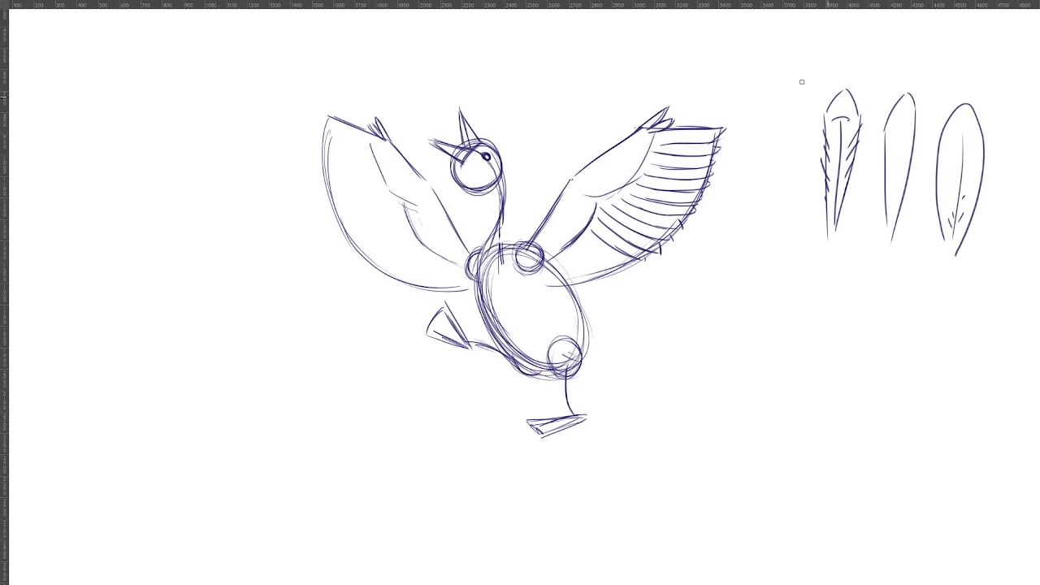
drag(784, 52, 938, 53)
drag(954, 50, 960, 50)
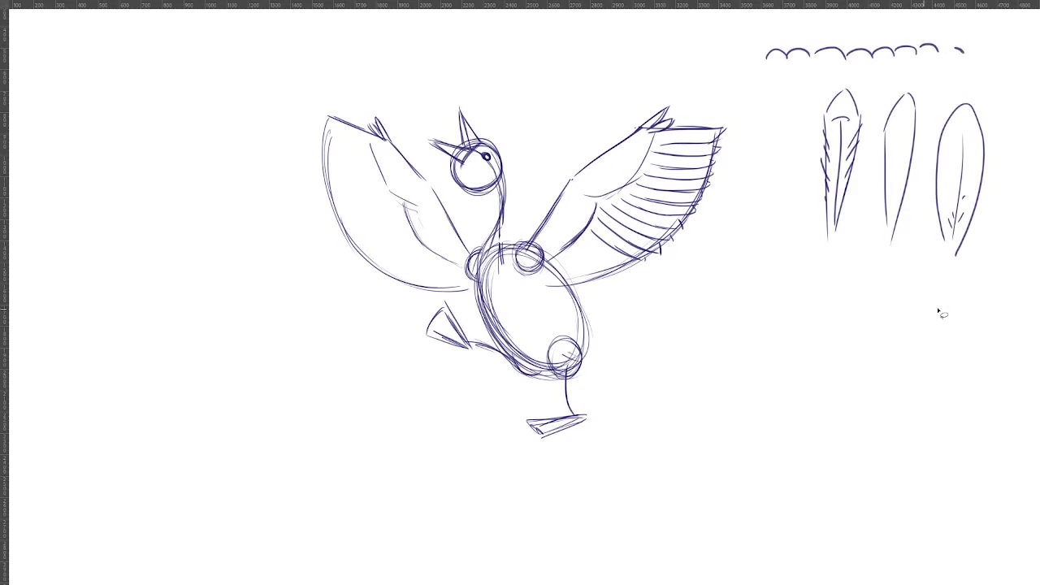
Select all the feather studies beside the bird, delete them and clear the selection.
mouse_move(939, 309)
mouse_down()
mouse_move(923, 25)
mouse_move(804, 256)
mouse_move(938, 307)
mouse_up()
key(Delete)
key(ctrl+shift+a)
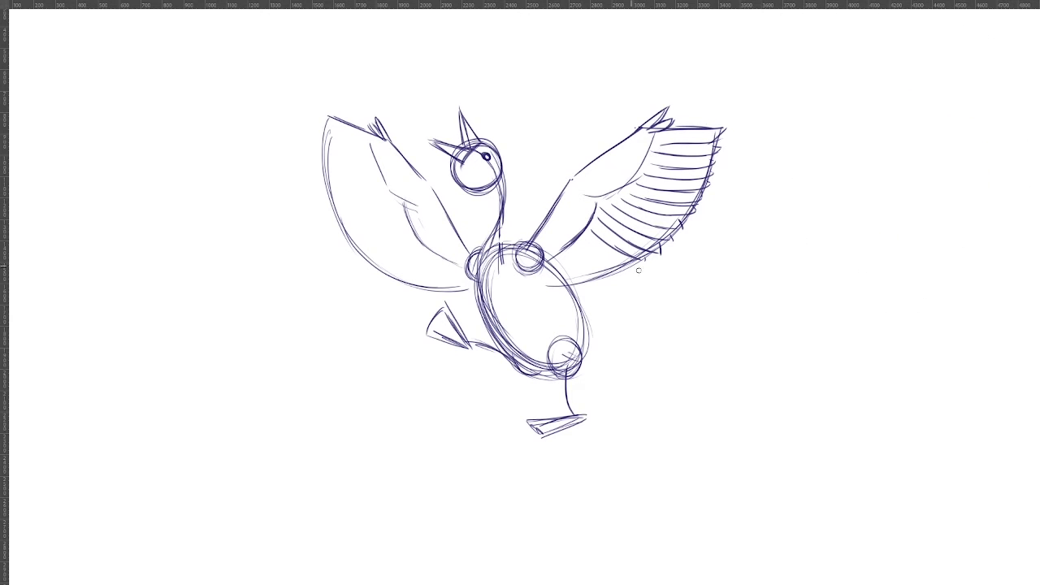
Complete the right wing's flight feathers down to the body and fill its inner area with small scalloped feathers.
drag(588, 239, 639, 269)
mouse_move(580, 248)
mouse_down()
mouse_move(619, 275)
mouse_move(563, 287)
mouse_up()
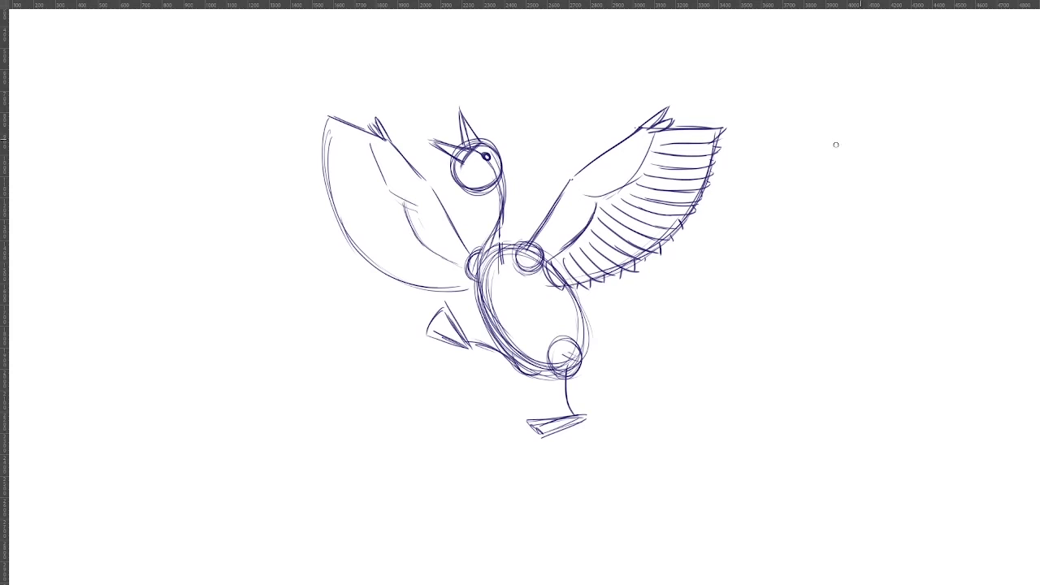
mouse_move(651, 140)
mouse_down()
mouse_move(554, 252)
mouse_move(631, 149)
mouse_move(553, 237)
mouse_up()
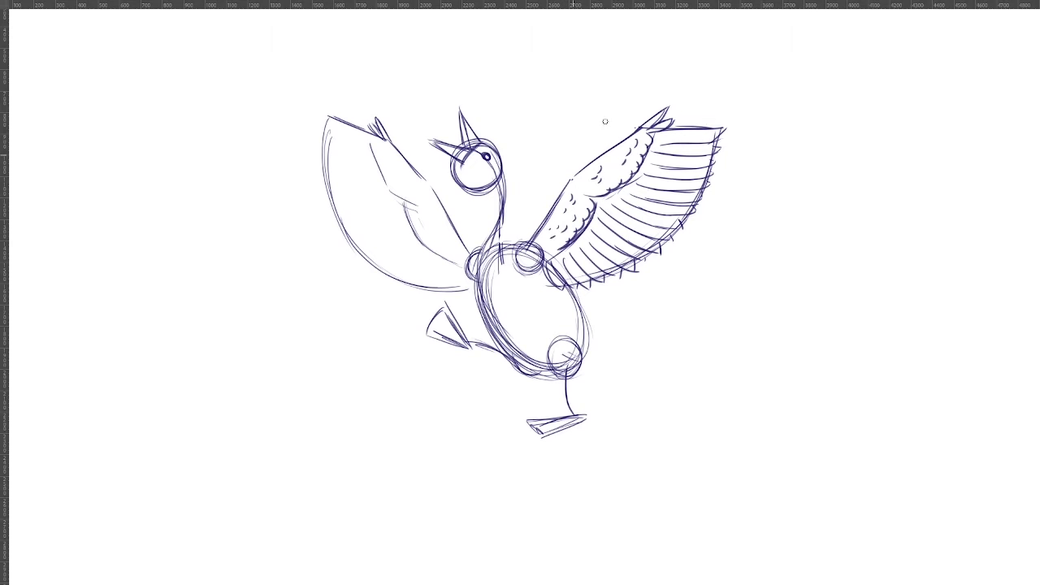
Draw the left wing's long flight feathers from tip to body and fill its inner area with small scalloped feathers.
drag(329, 115, 375, 145)
mouse_move(322, 122)
mouse_down()
mouse_move(358, 147)
mouse_move(318, 137)
mouse_up()
mouse_move(318, 138)
mouse_down()
mouse_move(367, 159)
mouse_move(317, 149)
mouse_up()
mouse_move(316, 152)
mouse_down()
mouse_move(352, 172)
mouse_move(379, 171)
mouse_move(337, 173)
mouse_move(372, 183)
mouse_move(349, 195)
mouse_move(382, 198)
mouse_up()
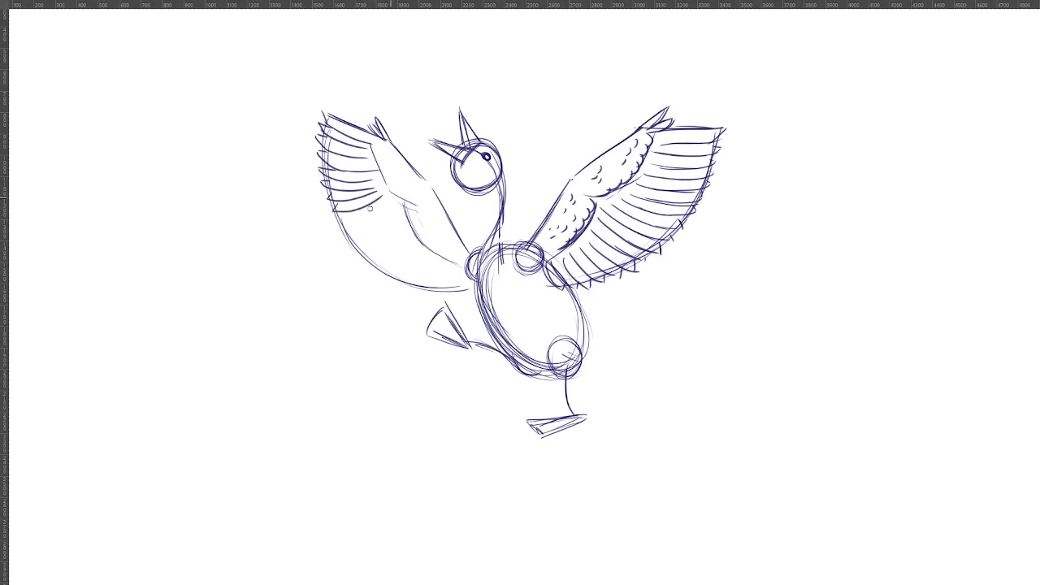
drag(336, 224, 395, 206)
drag(353, 242, 401, 211)
drag(363, 255, 405, 218)
mouse_move(376, 265)
mouse_down()
mouse_move(411, 229)
mouse_move(418, 242)
mouse_up()
drag(396, 281, 424, 254)
mouse_move(408, 288)
mouse_down()
mouse_move(432, 258)
mouse_move(459, 263)
mouse_move(473, 280)
mouse_up()
mouse_move(372, 145)
mouse_down()
mouse_move(413, 236)
mouse_move(461, 266)
mouse_up()
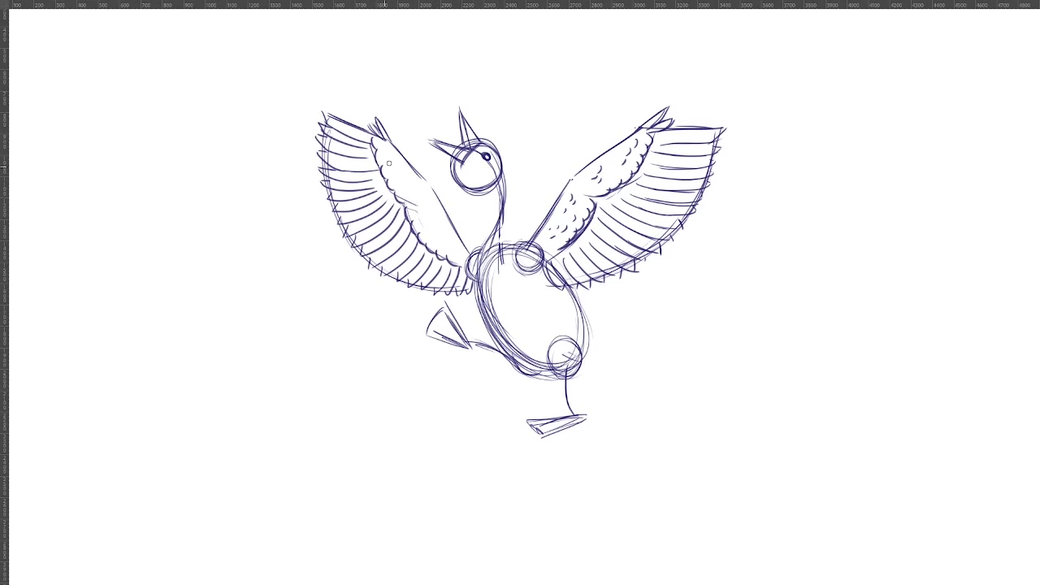
drag(397, 158, 459, 254)
Redraw both sides of the neck with darker contours and erase the construction lines inside the neck and upper body.
drag(501, 157, 506, 224)
mouse_move(505, 182)
mouse_down()
mouse_move(504, 241)
mouse_move(515, 252)
mouse_up()
mouse_move(509, 192)
mouse_down()
mouse_move(511, 243)
mouse_move(525, 252)
mouse_up()
mouse_move(508, 184)
mouse_down()
mouse_move(520, 253)
mouse_move(484, 237)
mouse_move(489, 198)
mouse_move(478, 249)
mouse_up()
mouse_move(487, 234)
mouse_down()
mouse_move(492, 200)
mouse_move(494, 234)
mouse_move(478, 252)
mouse_up()
mouse_move(493, 187)
mouse_down()
mouse_move(479, 203)
mouse_move(499, 177)
mouse_move(490, 249)
mouse_move(501, 257)
mouse_up()
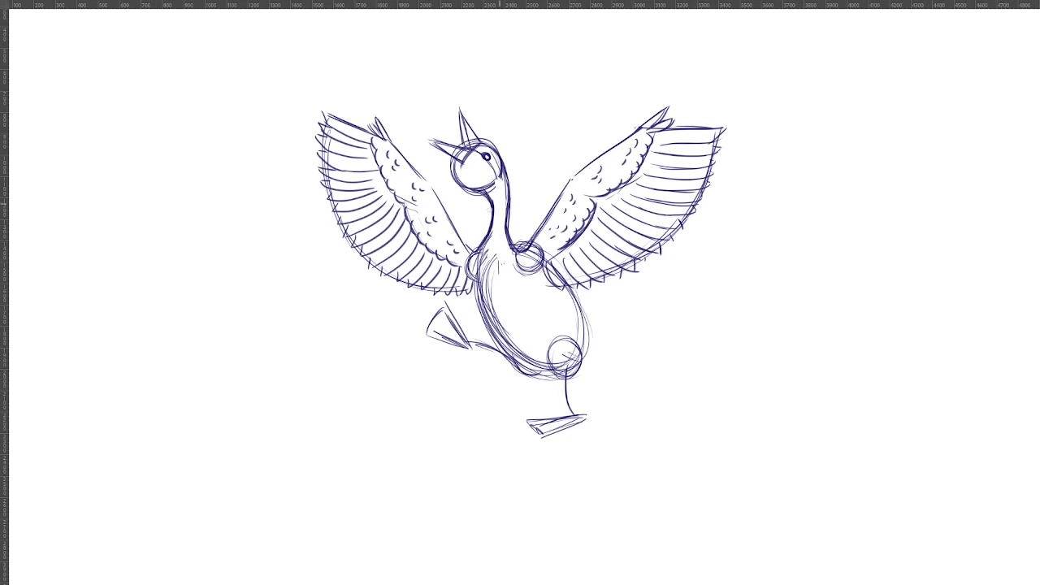
drag(487, 195, 483, 246)
key(e)
Clean up the body's construction lines and add short curved feather marks down the neck, chest and front of the body.
drag(500, 166, 508, 251)
mouse_move(488, 266)
mouse_down()
mouse_move(511, 342)
mouse_move(529, 350)
mouse_up()
drag(478, 259, 478, 296)
drag(476, 287, 486, 310)
drag(485, 303, 494, 310)
mouse_move(494, 307)
mouse_down()
mouse_move(509, 281)
mouse_move(492, 279)
mouse_move(530, 299)
mouse_up()
mouse_move(518, 304)
mouse_down()
mouse_move(524, 310)
mouse_move(492, 318)
mouse_up()
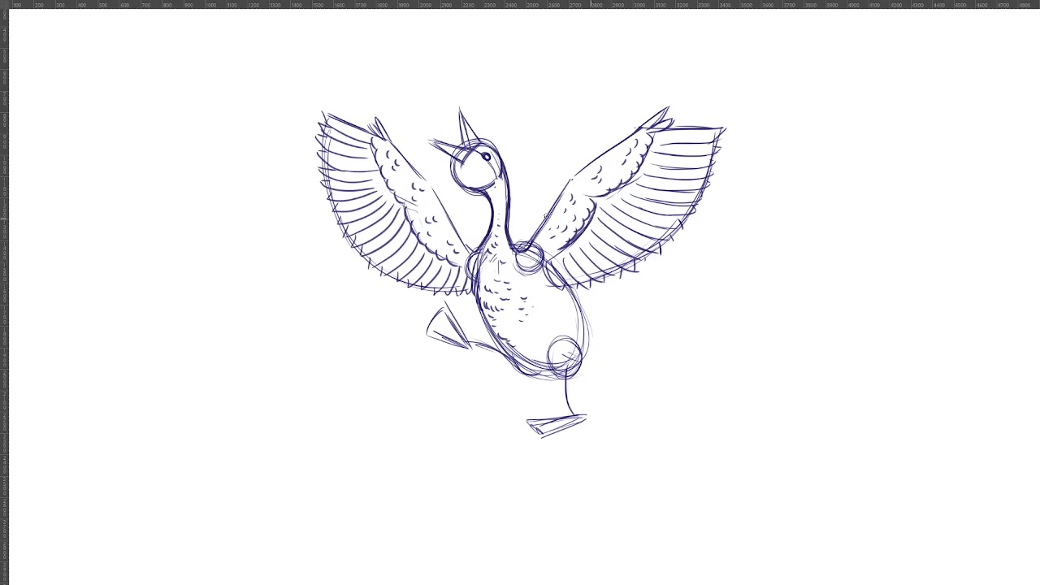
Blend the wings into the body by removing the right shoulder circle and refining both wing joints with feather strokes.
mouse_move(528, 268)
mouse_down()
mouse_move(543, 244)
mouse_move(532, 264)
mouse_move(547, 264)
mouse_move(553, 280)
mouse_up()
mouse_move(542, 266)
mouse_down()
mouse_move(559, 289)
mouse_move(548, 280)
mouse_up()
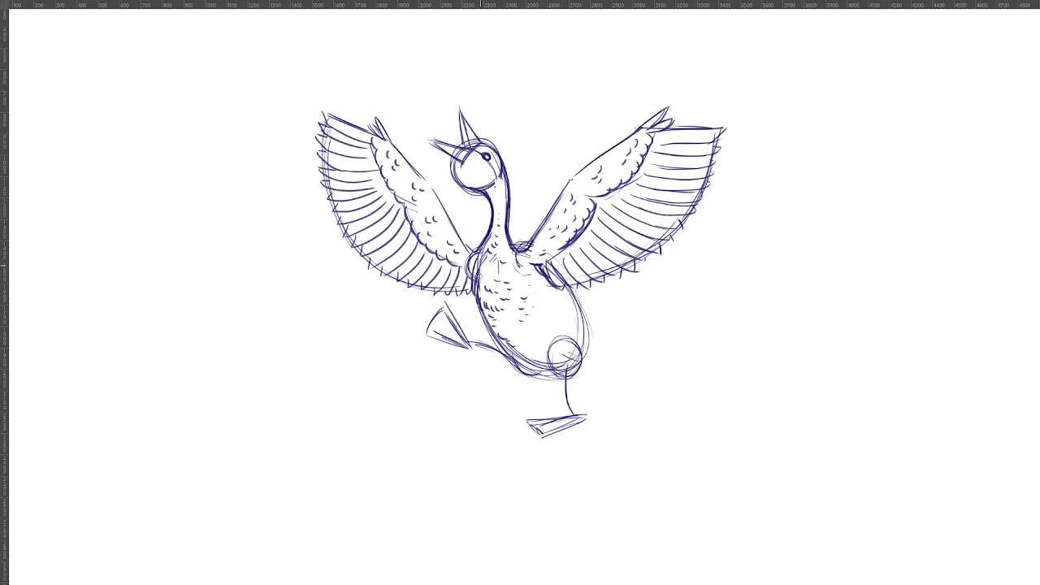
drag(479, 279, 470, 265)
Refine the open beak and nostril, and replace the head circle with a clean head contour, cheek marks and eye detail.
mouse_move(457, 112)
mouse_down()
mouse_move(469, 143)
mouse_move(461, 138)
mouse_up()
drag(470, 121, 482, 146)
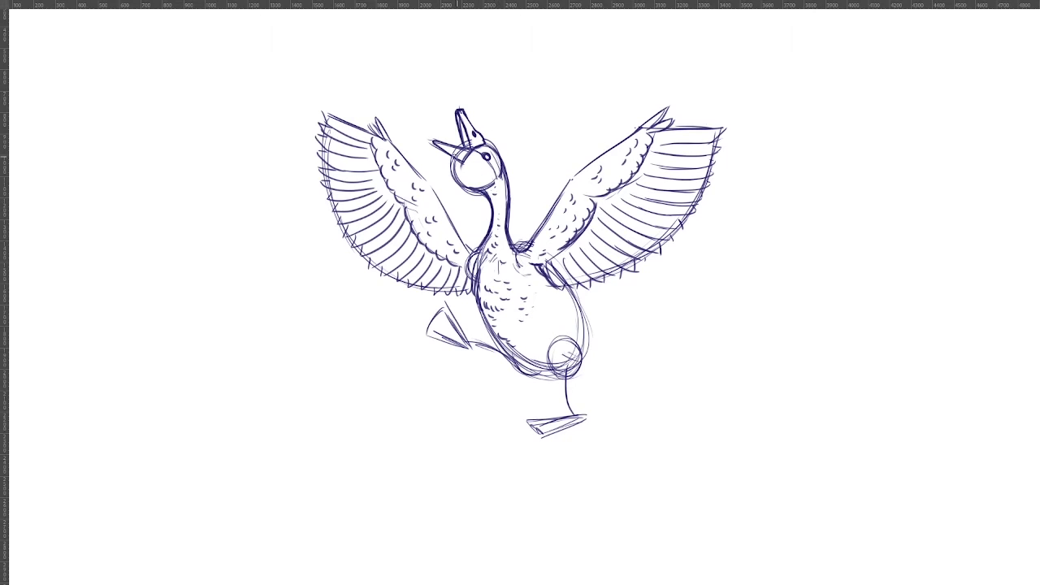
key(e)
mouse_move(452, 163)
mouse_down()
mouse_move(455, 185)
mouse_move(469, 154)
mouse_move(458, 177)
mouse_move(471, 191)
mouse_move(491, 191)
mouse_move(502, 175)
mouse_move(467, 172)
mouse_up()
key(b)
drag(469, 171, 487, 159)
key(e)
click(483, 155)
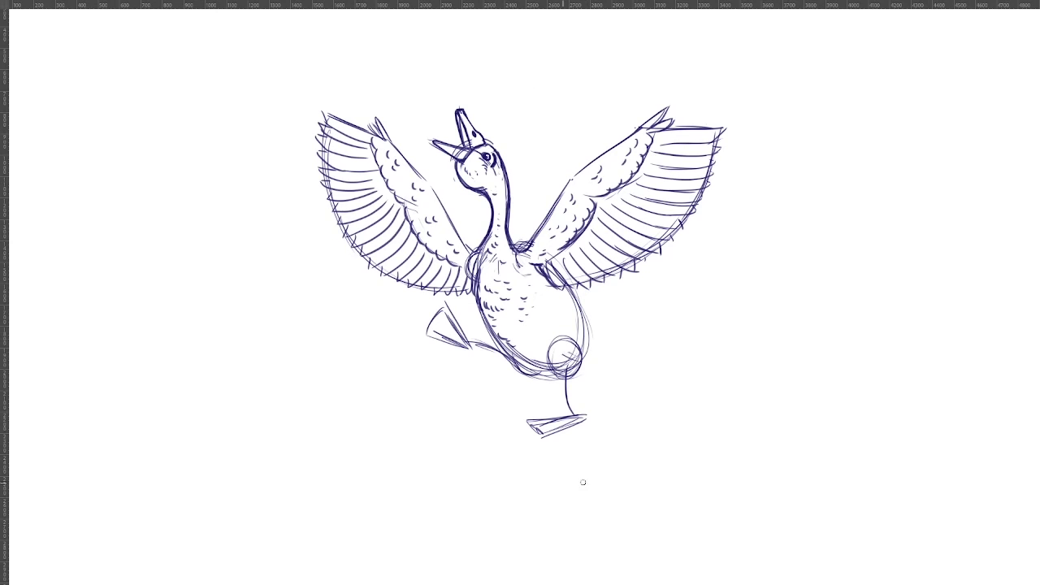
Erase the hip circle above the standing leg and redraw the thigh with ragged feather strokes.
key(e)
mouse_move(554, 355)
mouse_down()
mouse_move(564, 336)
mouse_move(560, 354)
mouse_move(547, 348)
mouse_move(546, 359)
mouse_move(567, 373)
mouse_move(579, 360)
mouse_up()
key(e)
key(e)
mouse_move(579, 367)
mouse_down()
mouse_move(583, 350)
mouse_move(557, 359)
mouse_move(568, 362)
mouse_move(556, 348)
mouse_up()
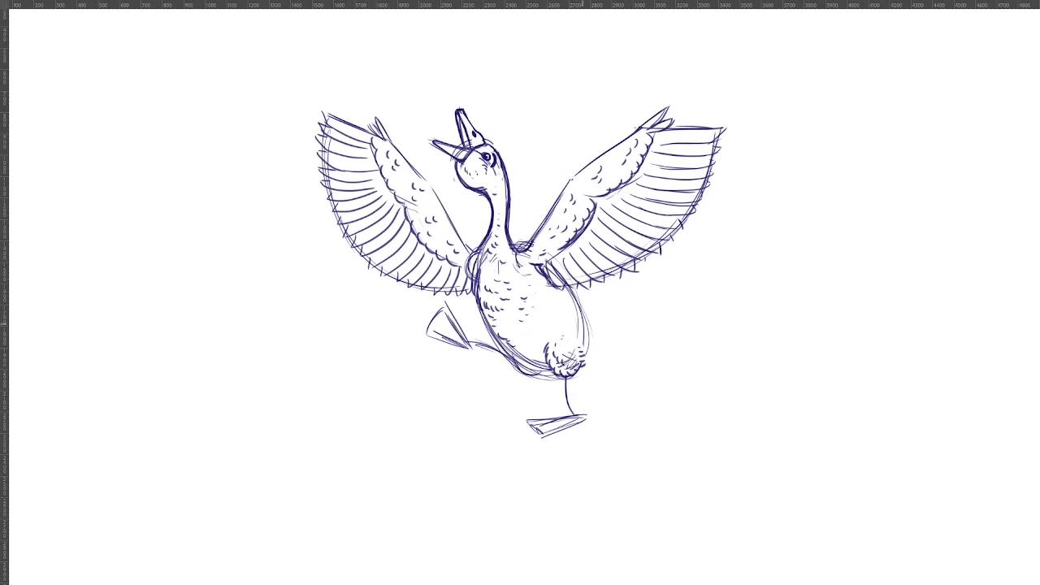
Thicken the standing leg with contour lines and shape its triangular foot into a webbed foot with separate toes.
drag(558, 375, 565, 410)
mouse_move(564, 411)
mouse_down()
mouse_move(556, 380)
mouse_move(571, 415)
mouse_up()
drag(558, 376, 559, 390)
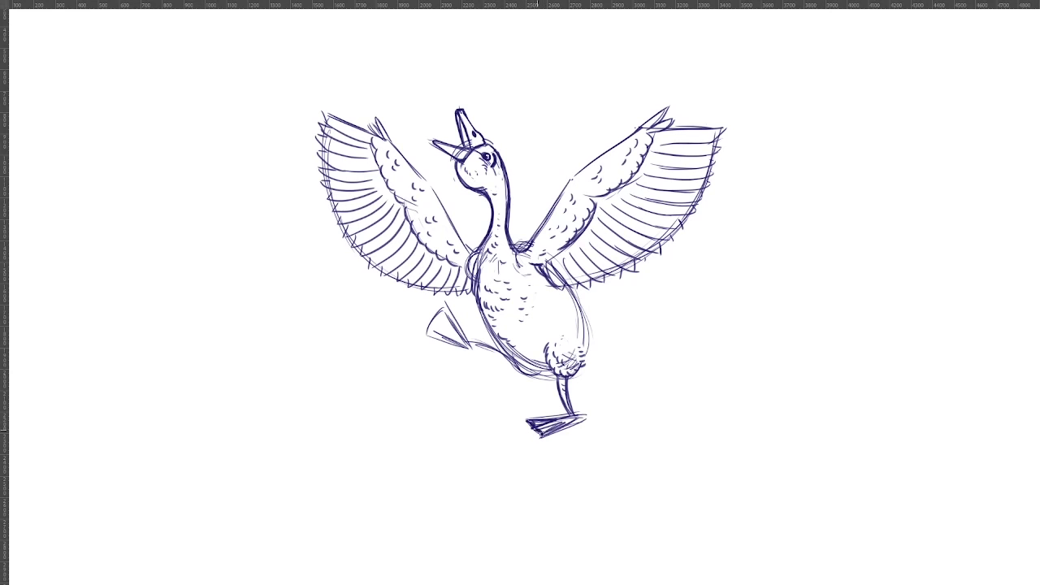
drag(536, 433, 537, 427)
mouse_move(559, 423)
mouse_down()
mouse_move(538, 439)
mouse_move(535, 429)
mouse_move(542, 437)
mouse_up()
Add feather strokes to the raised leg's thigh, thicken the leg and shape its triangular foot into a webbed foot.
mouse_move(510, 351)
mouse_down()
mouse_move(525, 370)
mouse_move(512, 359)
mouse_move(515, 370)
mouse_move(535, 378)
mouse_up()
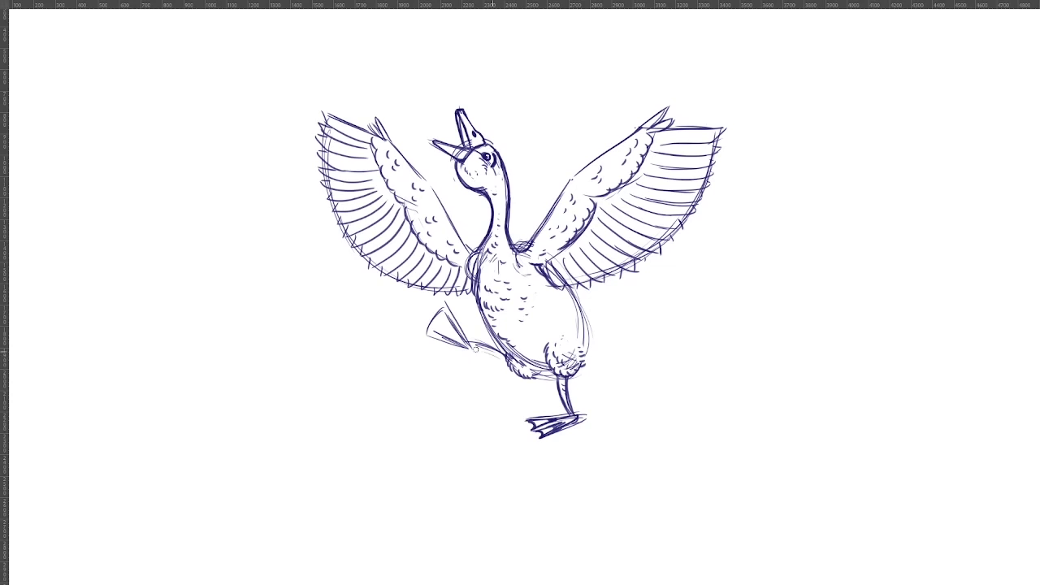
mouse_move(474, 347)
mouse_down()
mouse_move(509, 366)
mouse_move(491, 355)
mouse_up()
mouse_move(433, 323)
mouse_down()
mouse_move(461, 346)
mouse_move(451, 323)
mouse_move(473, 349)
mouse_move(461, 337)
mouse_move(470, 341)
mouse_up()
mouse_move(445, 307)
mouse_down()
mouse_move(476, 350)
mouse_move(448, 308)
mouse_up()
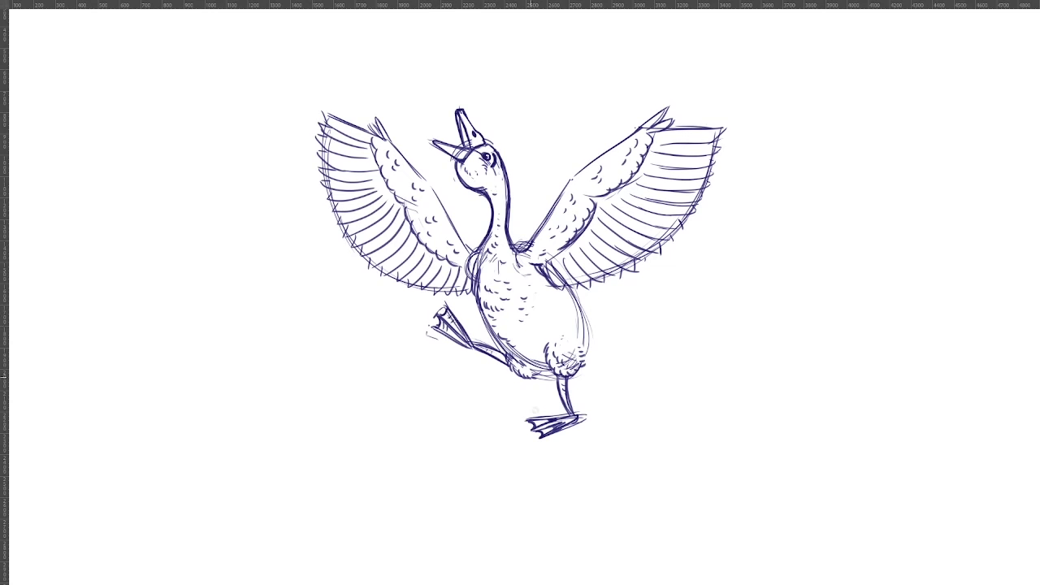
Touch up the standing foot and raised leg, and add a pointed, feathered tail at the rear of the goose's body.
mouse_move(535, 423)
mouse_down()
mouse_move(549, 433)
mouse_move(555, 424)
mouse_up()
drag(458, 340, 478, 355)
mouse_move(576, 300)
mouse_down()
mouse_move(607, 354)
mouse_move(625, 355)
mouse_move(630, 342)
mouse_move(587, 359)
mouse_up()
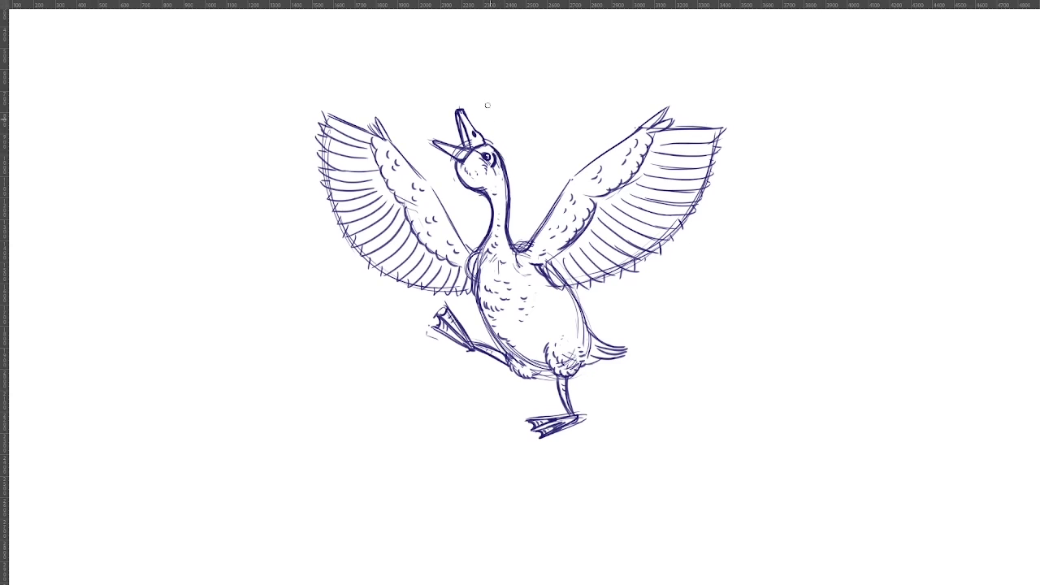
mouse_move(482, 127)
mouse_down()
mouse_move(498, 122)
mouse_move(524, 168)
mouse_move(521, 197)
mouse_move(506, 140)
mouse_up()
mouse_move(484, 135)
mouse_down()
mouse_move(525, 192)
mouse_move(516, 197)
mouse_move(524, 182)
mouse_move(484, 130)
mouse_move(491, 122)
mouse_up()
mouse_move(497, 145)
mouse_down()
mouse_move(514, 181)
mouse_move(501, 151)
mouse_move(506, 174)
mouse_up()
key(ctrl+z)
key(ctrl+z)
key(ctrl+z)
drag(497, 151, 510, 180)
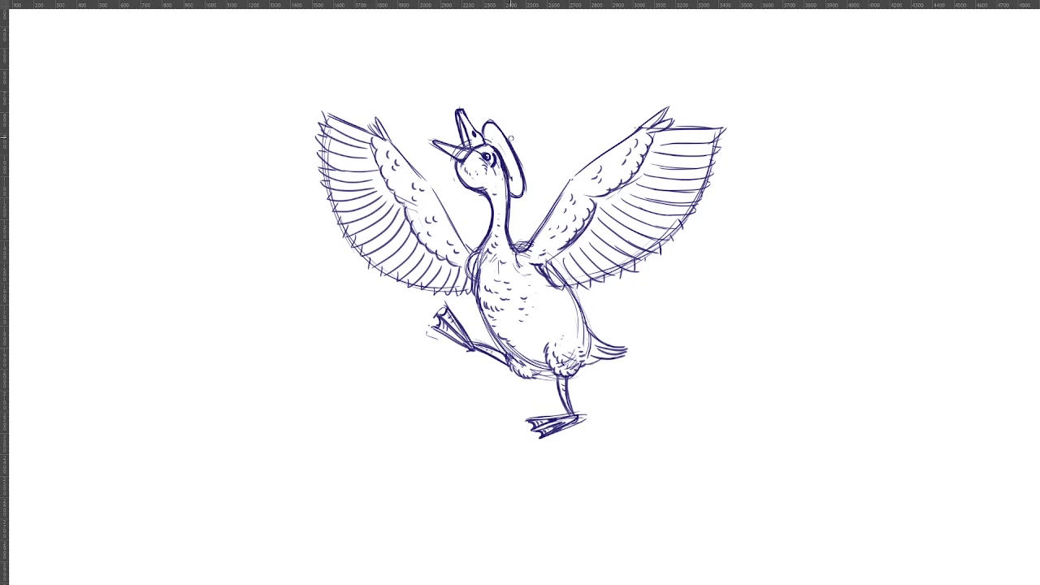
key(e)
mouse_move(488, 132)
mouse_down()
mouse_move(489, 117)
mouse_move(517, 200)
mouse_up()
key(e)
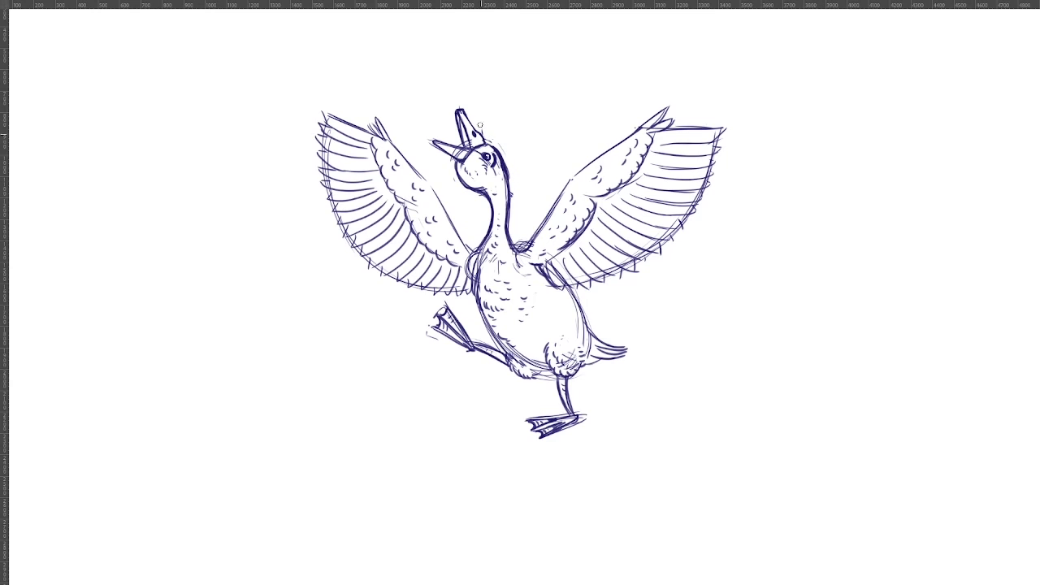
Sketch a tilted top hat on the back of the goose's head, with a narrow oval brim and a tall cylindrical crown.
mouse_move(483, 135)
mouse_down()
mouse_move(485, 125)
mouse_move(519, 205)
mouse_move(506, 153)
mouse_move(525, 195)
mouse_up()
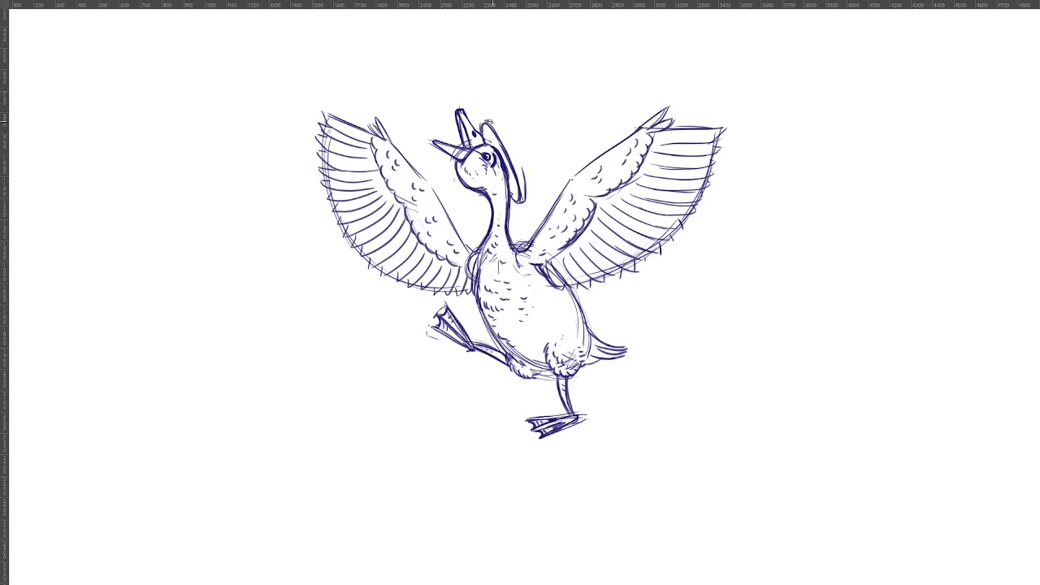
drag(484, 120, 526, 199)
mouse_move(501, 132)
mouse_down()
mouse_move(579, 106)
mouse_move(596, 148)
mouse_move(524, 187)
mouse_move(597, 153)
mouse_up()
drag(579, 105, 597, 154)
Draw evenly spaced curved stripes around the hat's crown, from the brim to the far end.
drag(514, 133, 538, 170)
mouse_move(543, 175)
mouse_down()
mouse_move(535, 131)
mouse_move(551, 172)
mouse_up()
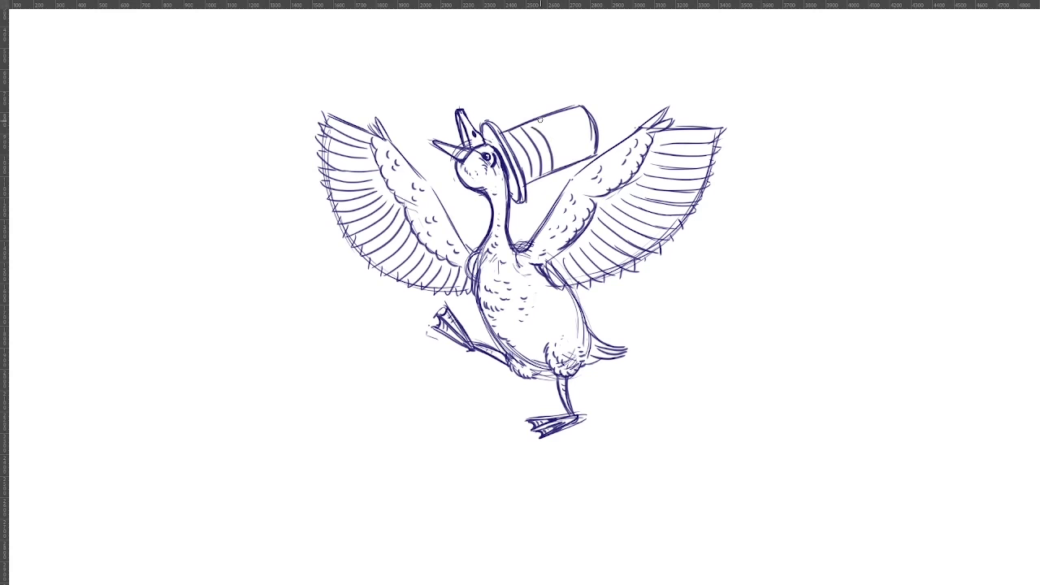
drag(542, 121, 556, 171)
mouse_move(553, 118)
mouse_down()
mouse_move(562, 167)
mouse_move(572, 163)
mouse_up()
drag(569, 114, 587, 157)
drag(586, 110, 596, 153)
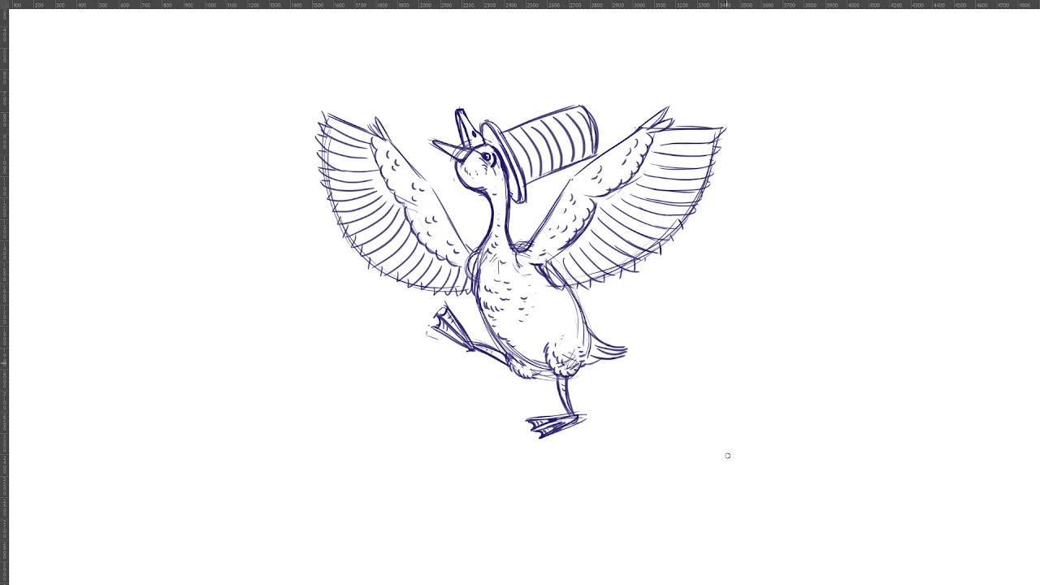
Draw a bow at the base of the goose's neck, with a central knot, two large pointed loops and fold lines.
mouse_move(484, 243)
mouse_down()
mouse_move(494, 248)
mouse_move(511, 230)
mouse_move(482, 243)
mouse_move(510, 244)
mouse_move(501, 229)
mouse_move(500, 243)
mouse_move(513, 242)
mouse_move(484, 261)
mouse_up()
mouse_move(489, 242)
mouse_down()
mouse_move(461, 228)
mouse_move(453, 260)
mouse_move(479, 247)
mouse_up()
mouse_move(465, 214)
mouse_down()
mouse_move(490, 247)
mouse_move(522, 212)
mouse_up()
drag(497, 249, 515, 221)
mouse_move(505, 231)
mouse_down()
mouse_move(522, 211)
mouse_move(514, 237)
mouse_up()
drag(523, 214, 514, 274)
mouse_move(496, 258)
mouse_down()
mouse_move(513, 274)
mouse_move(505, 258)
mouse_up()
mouse_move(499, 249)
mouse_down()
mouse_move(512, 247)
mouse_move(504, 258)
mouse_up()
drag(505, 247, 523, 212)
mouse_move(515, 225)
mouse_down()
mouse_move(499, 242)
mouse_move(513, 224)
mouse_move(505, 261)
mouse_up()
Add the bow's hanging ribbon tails below the knot, draped over the goose's chest, and reinforce the knot lines.
mouse_move(502, 251)
mouse_down()
mouse_move(508, 261)
mouse_move(479, 252)
mouse_up()
mouse_move(490, 255)
mouse_down()
mouse_move(478, 255)
mouse_move(487, 292)
mouse_move(496, 277)
mouse_move(489, 291)
mouse_up()
mouse_move(492, 248)
mouse_down()
mouse_move(497, 278)
mouse_move(469, 280)
mouse_up()
mouse_move(475, 258)
mouse_down()
mouse_move(468, 284)
mouse_move(472, 276)
mouse_up()
drag(473, 281, 480, 289)
mouse_move(485, 262)
mouse_down()
mouse_move(481, 286)
mouse_move(494, 281)
mouse_move(479, 271)
mouse_move(476, 284)
mouse_move(488, 242)
mouse_up()
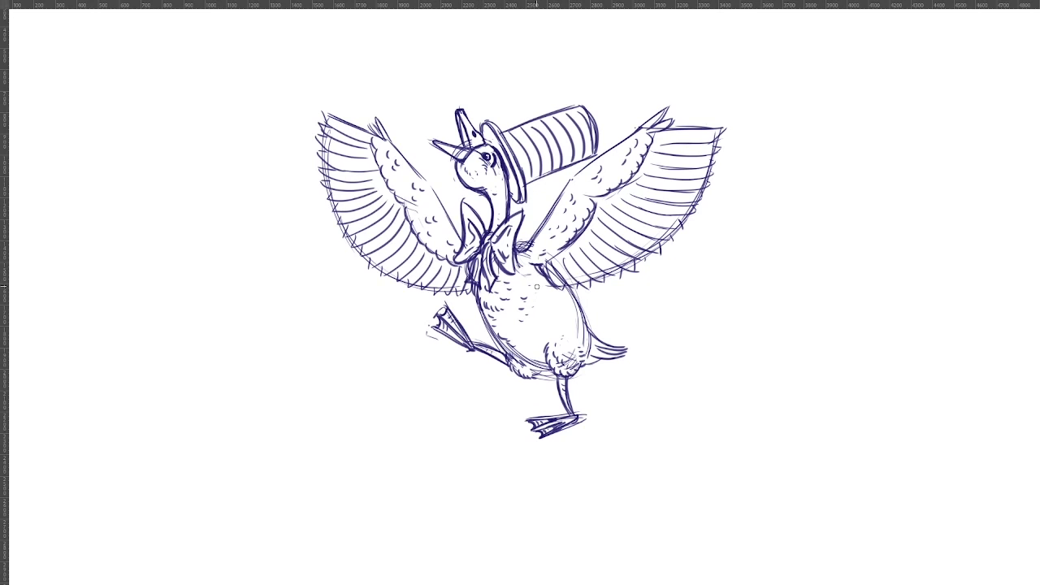